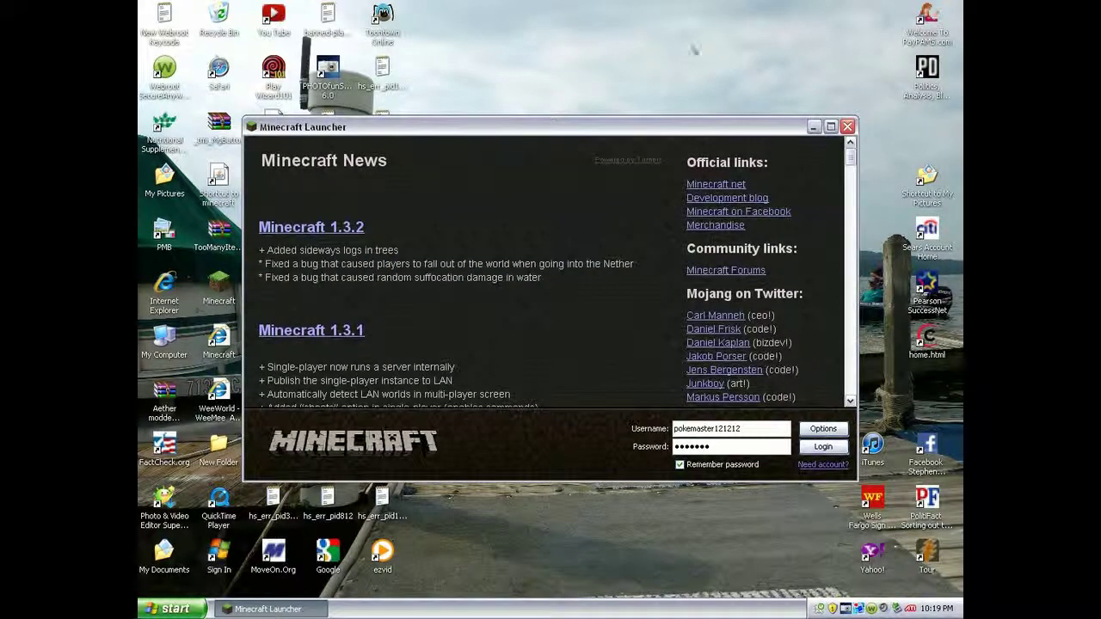
# - View and close the launcher options, and log in to Minecraft with the saved account
pyautogui.click(823, 428)
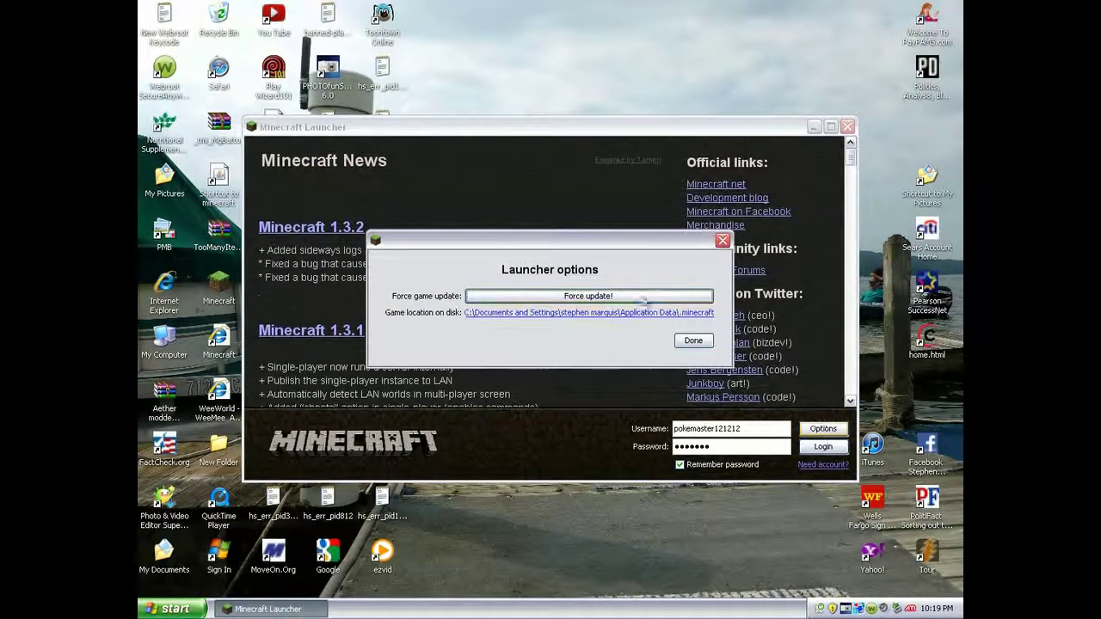
pyautogui.click(693, 340)
pyautogui.click(823, 447)
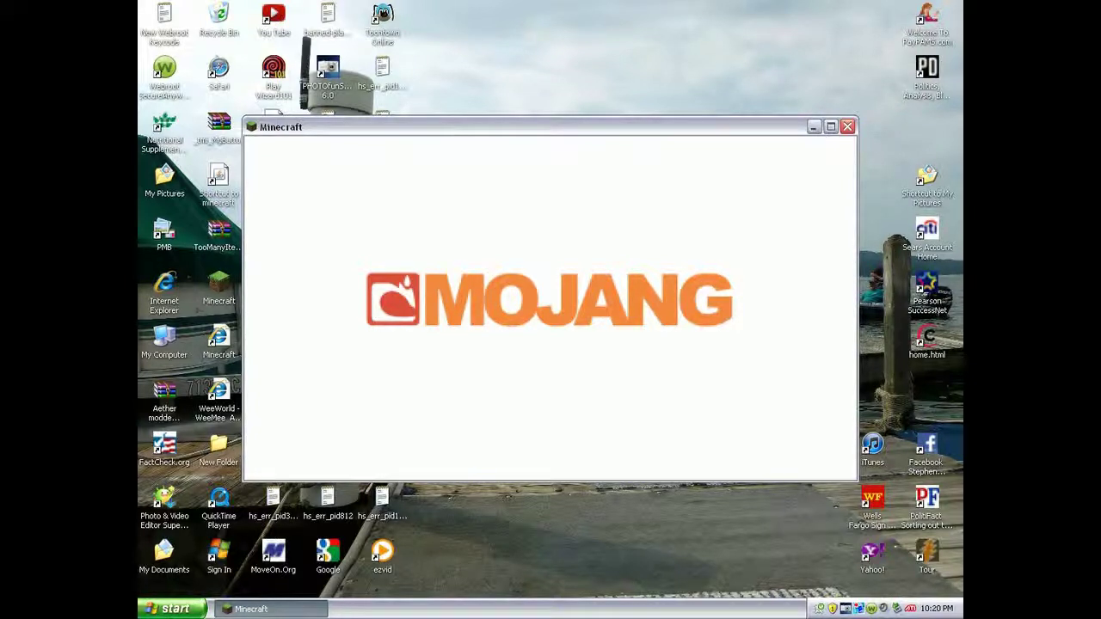
# - Open the Application Data folder by running %appdata% from the Run dialog
pyautogui.click(151, 609)
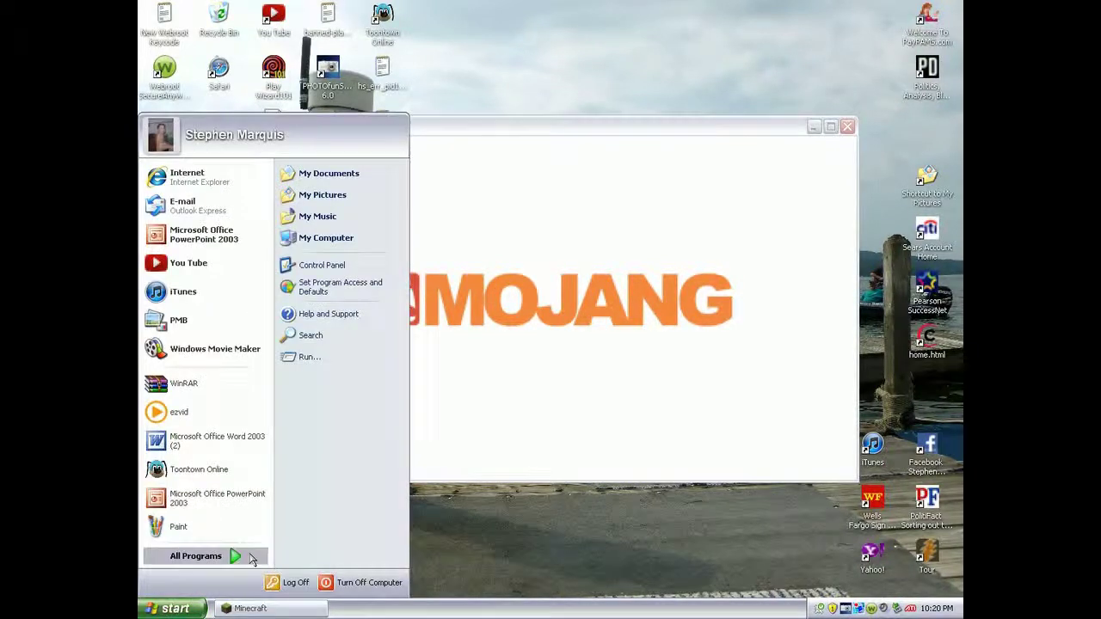
pyautogui.click(319, 358)
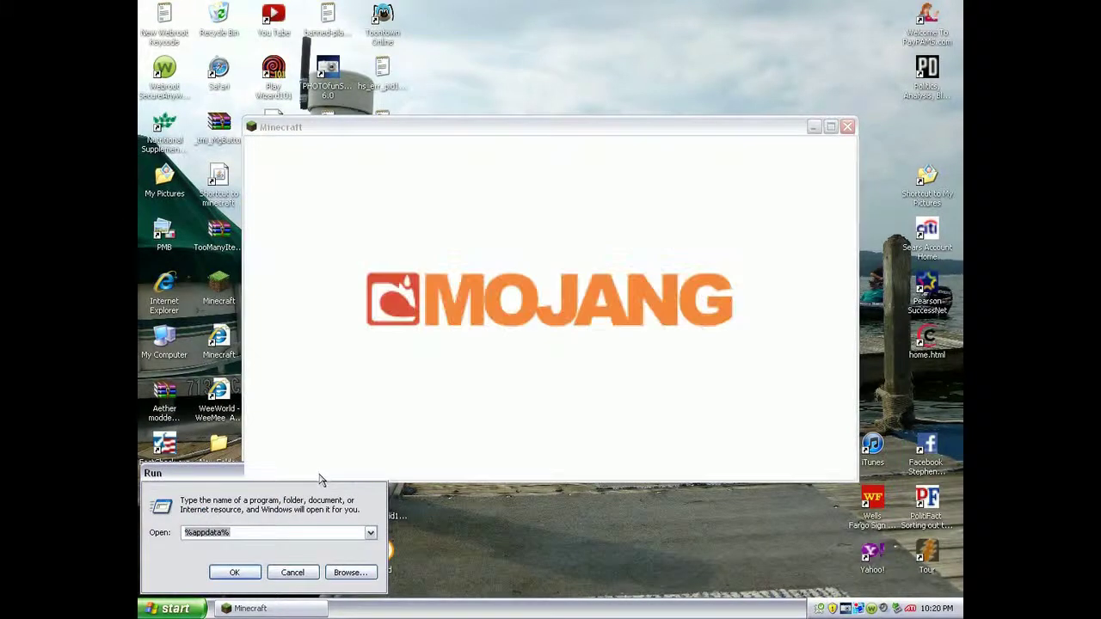
pyautogui.moveTo(215, 475); pyautogui.dragTo(553, 268)
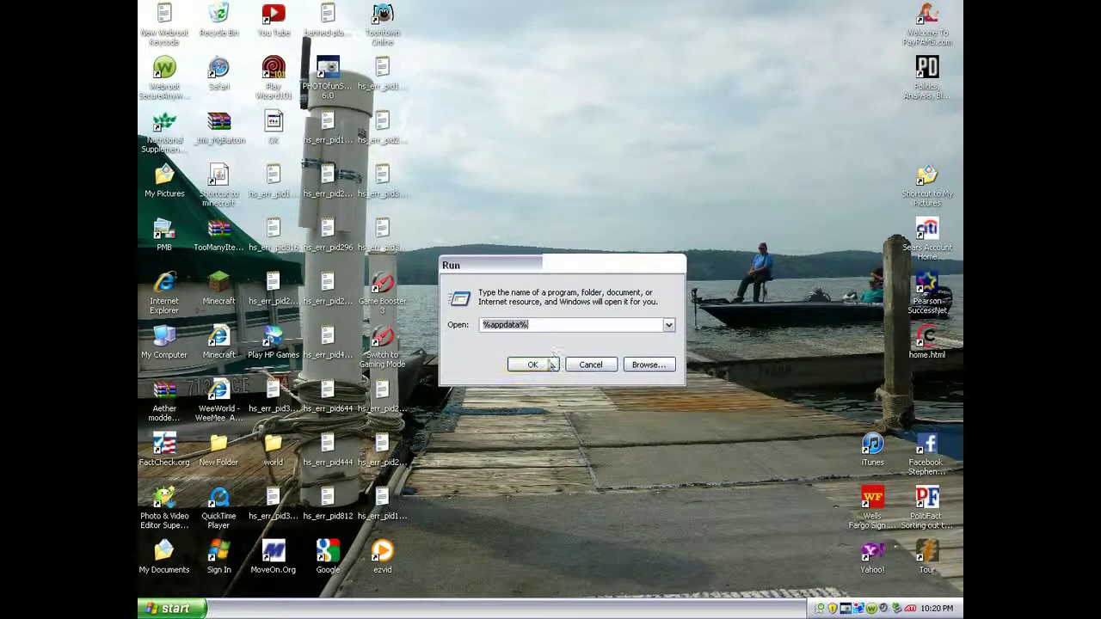
pyautogui.click(559, 363)
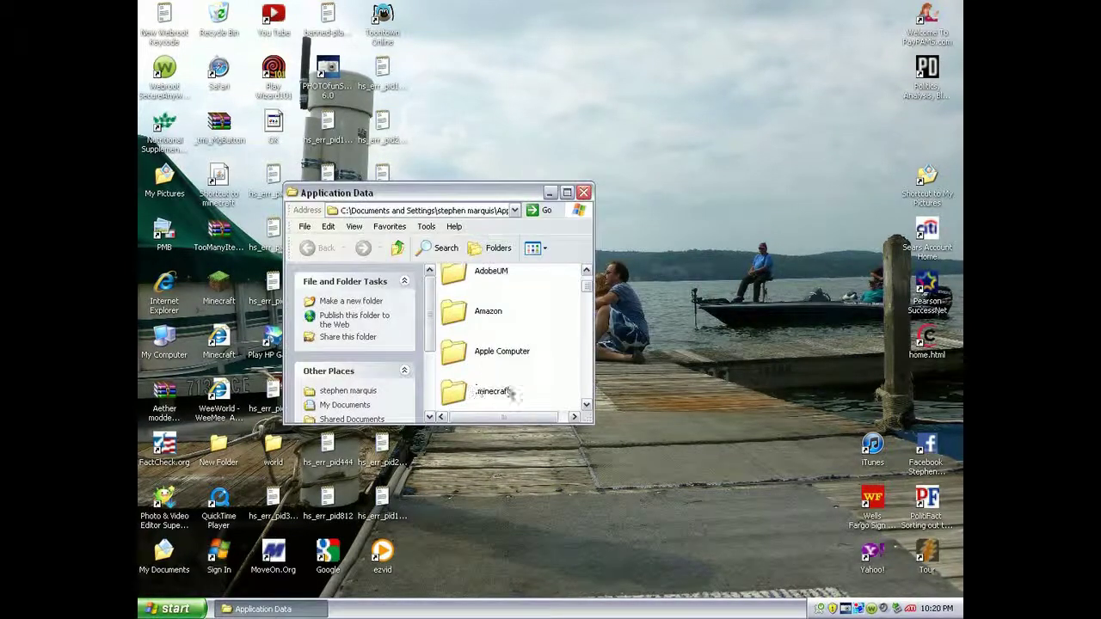
# - Open the .minecraft folder inside Application Data and go into its bin subfolder
pyautogui.scroll(-2, 528, 319)
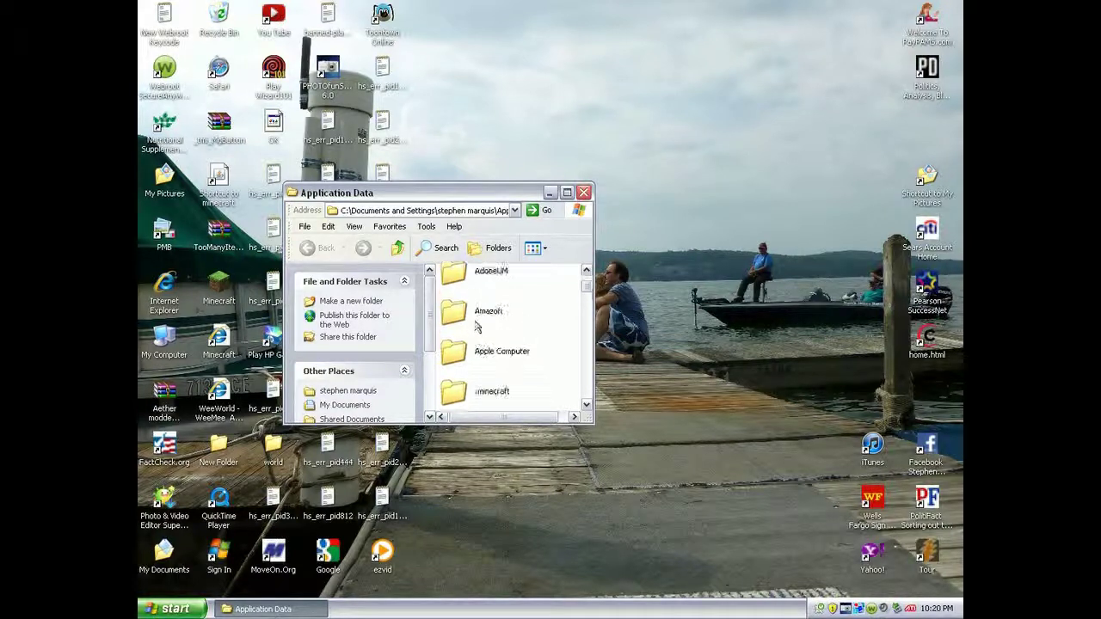
pyautogui.doubleClick(479, 391)
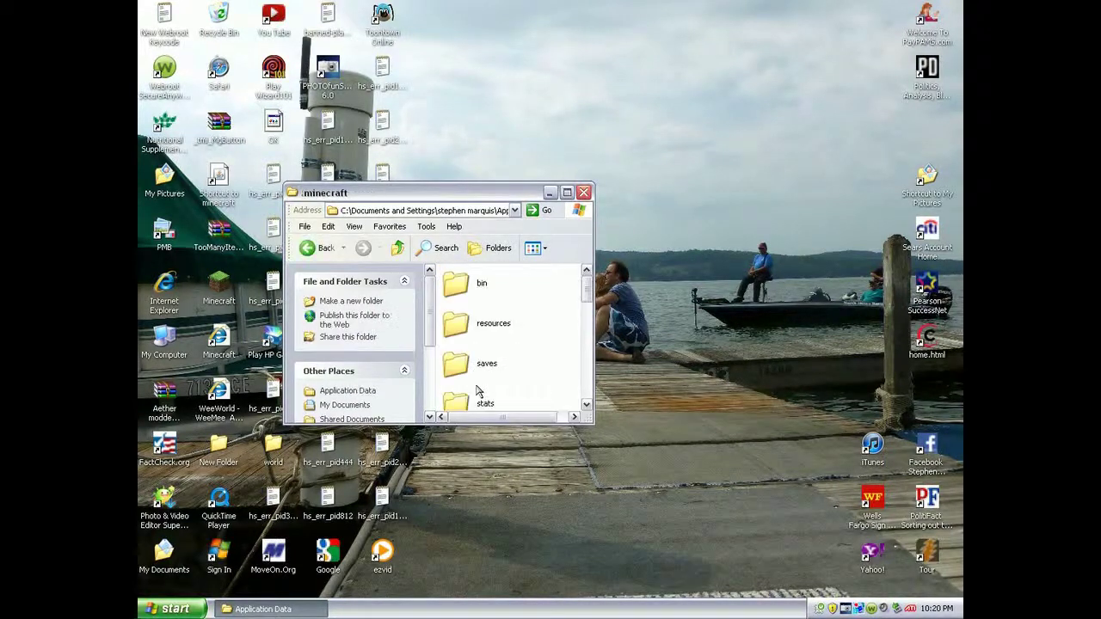
pyautogui.doubleClick(468, 287)
# - Look through the contents of the bin folder for the minecraft executable jar file
pyautogui.scroll(-3, 473, 301)
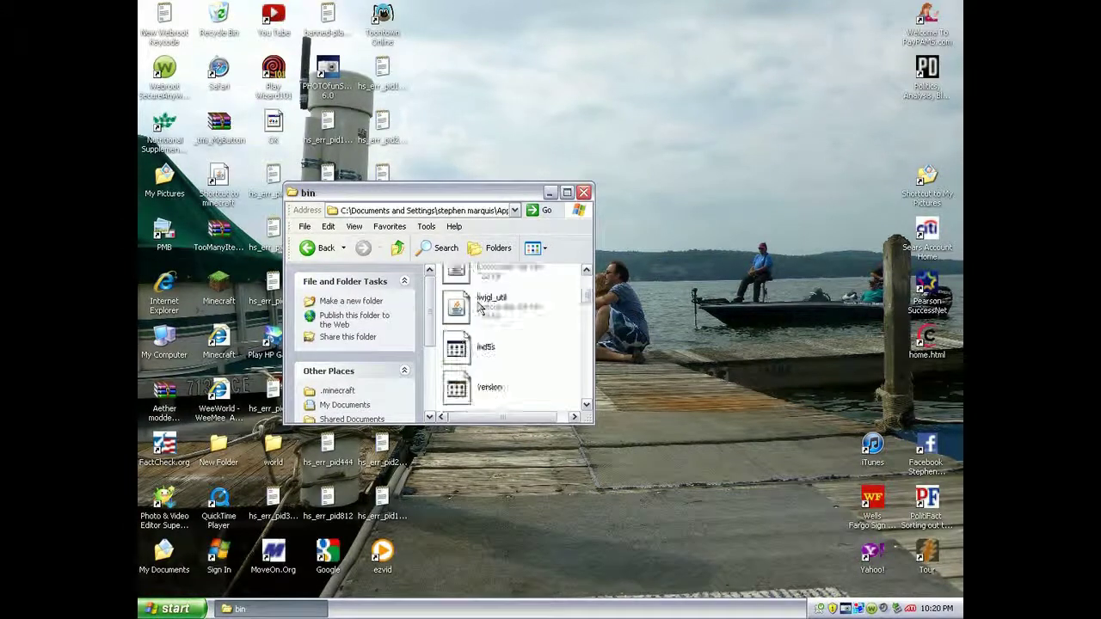
pyautogui.scroll(3, 479, 308)
pyautogui.scroll(-3, 479, 308)
pyautogui.scroll(-3, 479, 308)
pyautogui.scroll(-3, 479, 308)
pyautogui.scroll(3, 479, 308)
pyautogui.scroll(3, 479, 307)
pyautogui.scroll(3, 479, 309)
pyautogui.scroll(-3, 479, 310)
pyautogui.scroll(-3, 479, 312)
pyautogui.scroll(-3, 479, 313)
pyautogui.scroll(-3, 479, 313)
pyautogui.scroll(3, 480, 314)
pyautogui.scroll(3, 482, 314)
pyautogui.scroll(3, 481, 315)
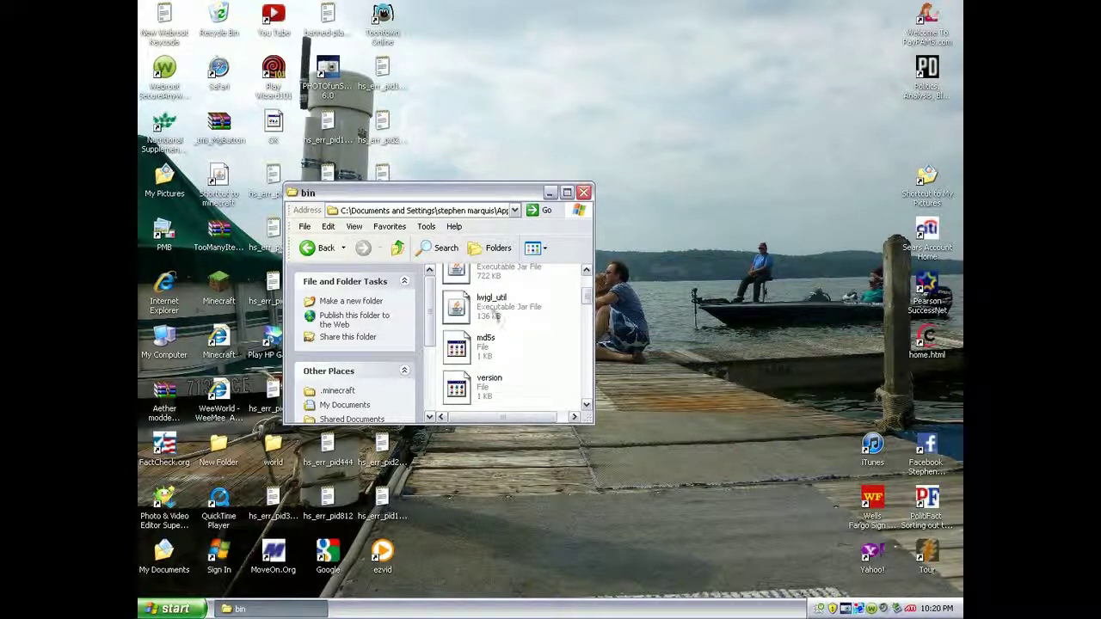
# - Open the minecraft executable jar file from the bin folder with WinRAR archiver
pyautogui.scroll(-3, 501, 316)
pyautogui.click(514, 329)
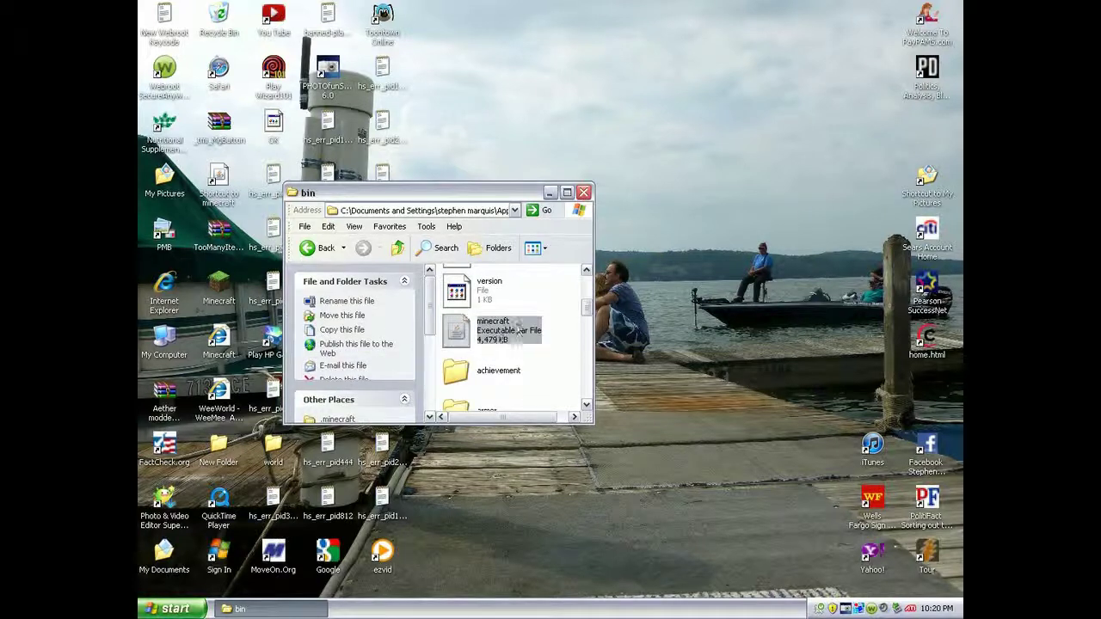
pyautogui.rightClick(517, 331)
pyautogui.moveTo(541, 350)
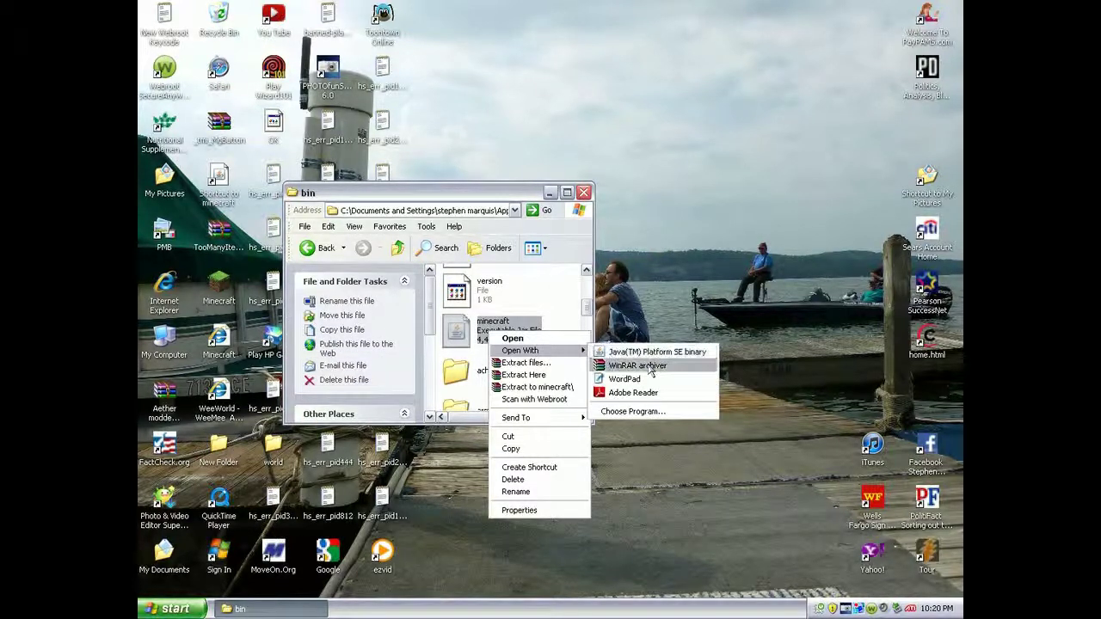
pyautogui.click(645, 366)
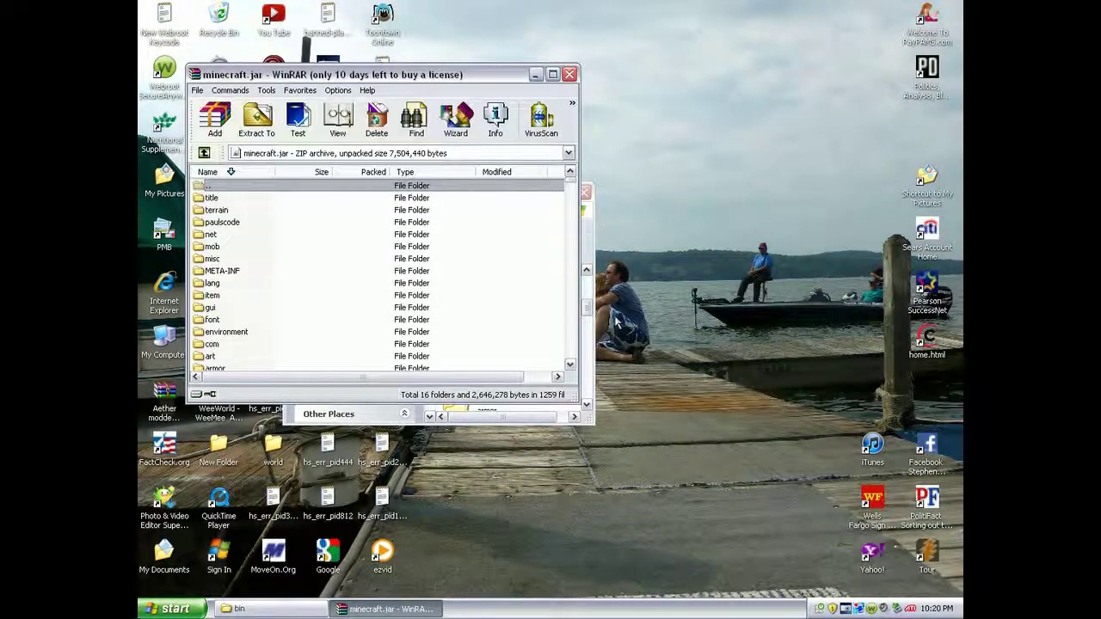
# - Delete the META-INF folder from the minecraft.jar archive
pyautogui.scroll(-5, 442, 270)
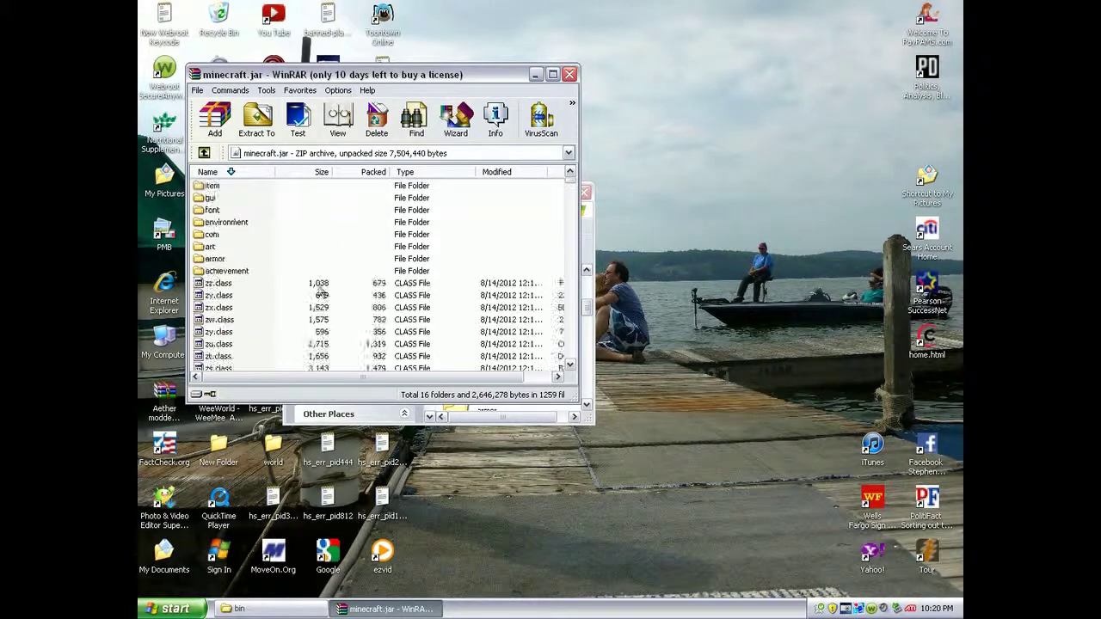
pyautogui.scroll(3, 321, 288)
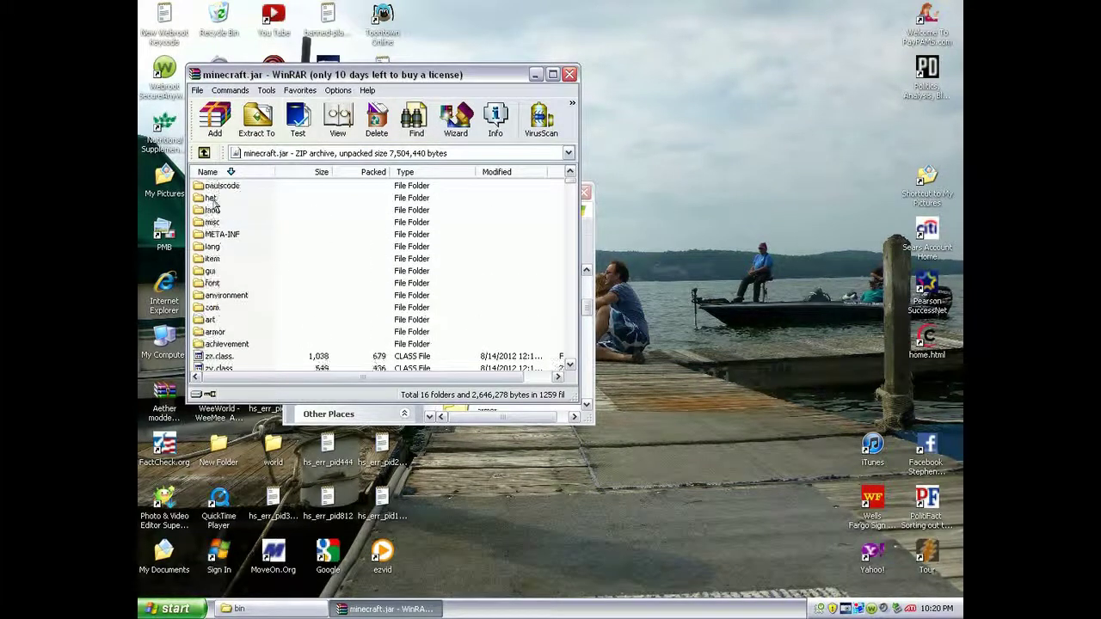
pyautogui.rightClick(227, 233)
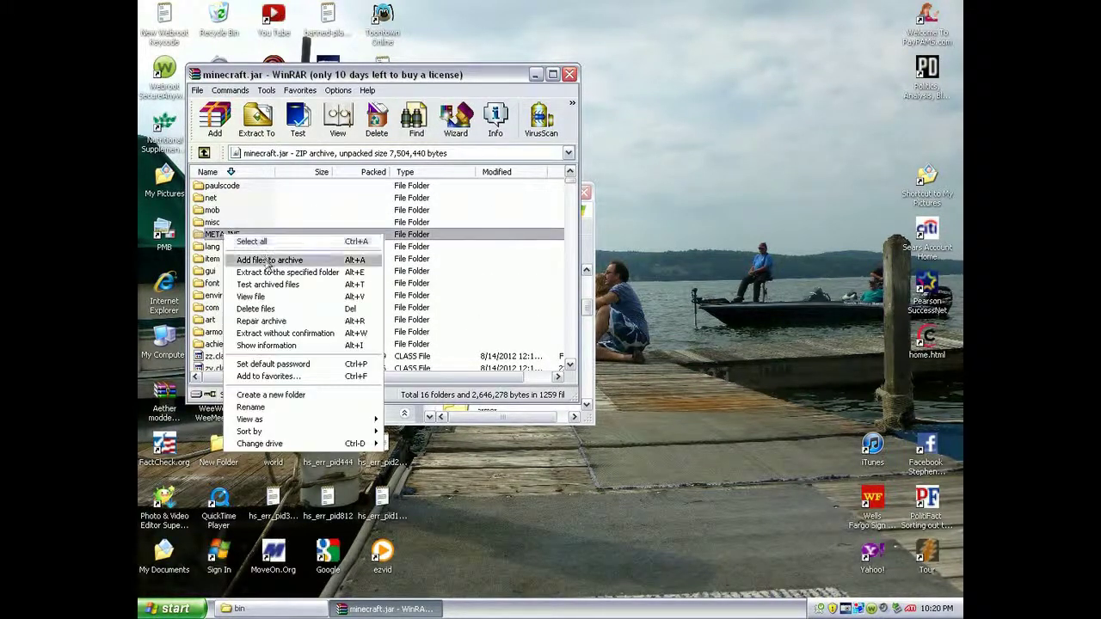
pyautogui.click(267, 308)
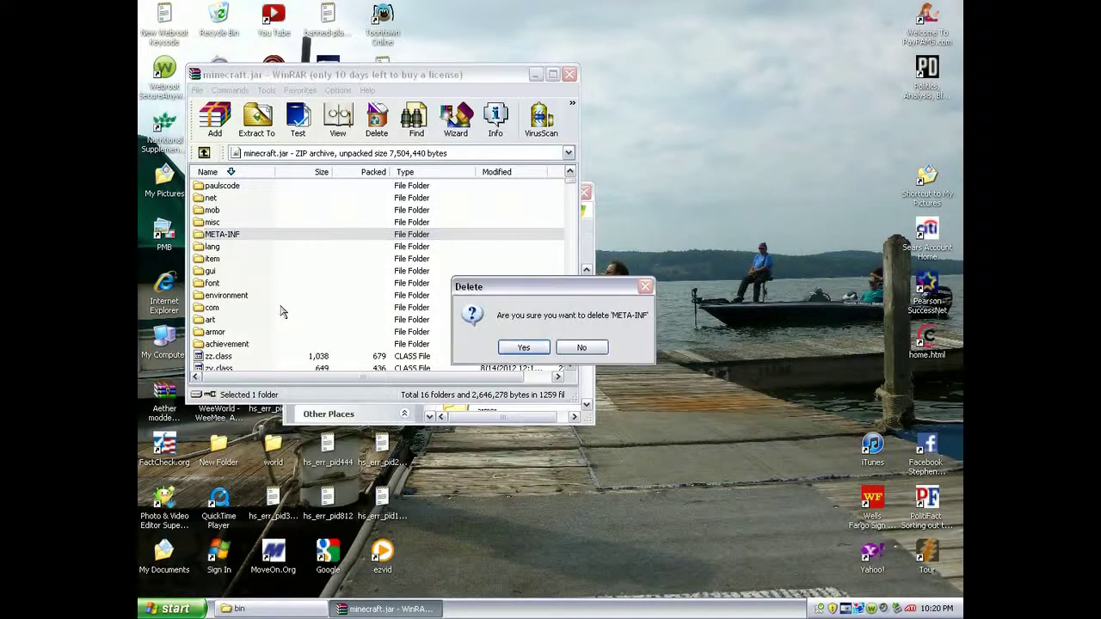
pyautogui.click(522, 351)
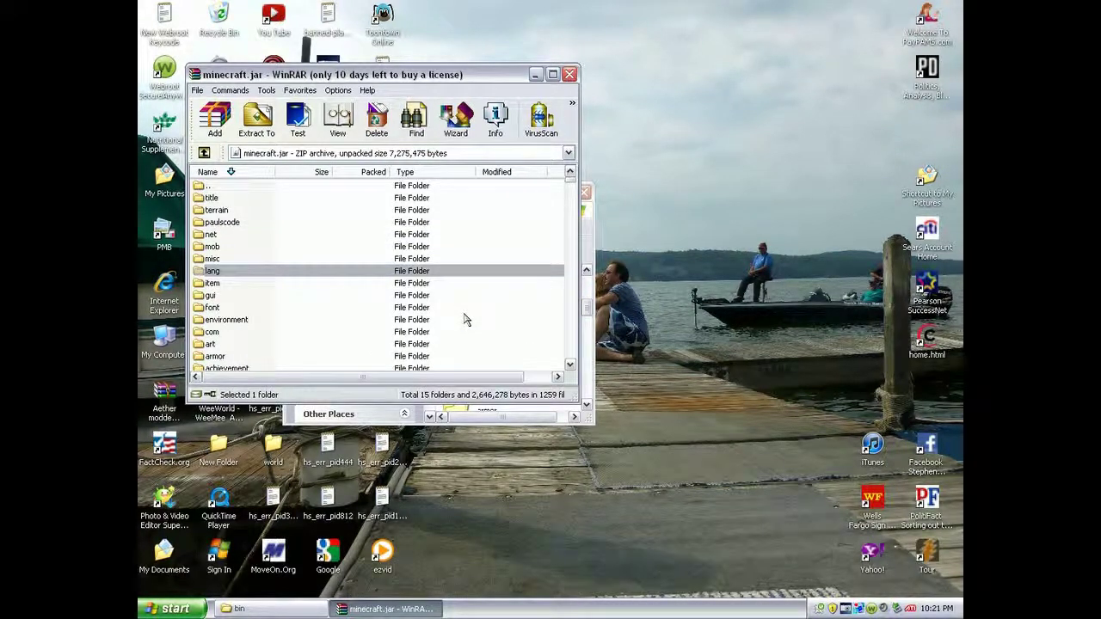
# - Minimize the minecraft.jar archive window and close the bin folder window
pyautogui.scroll(-1, 455, 284)
pyautogui.scroll(1, 443, 241)
pyautogui.scroll(-1, 465, 219)
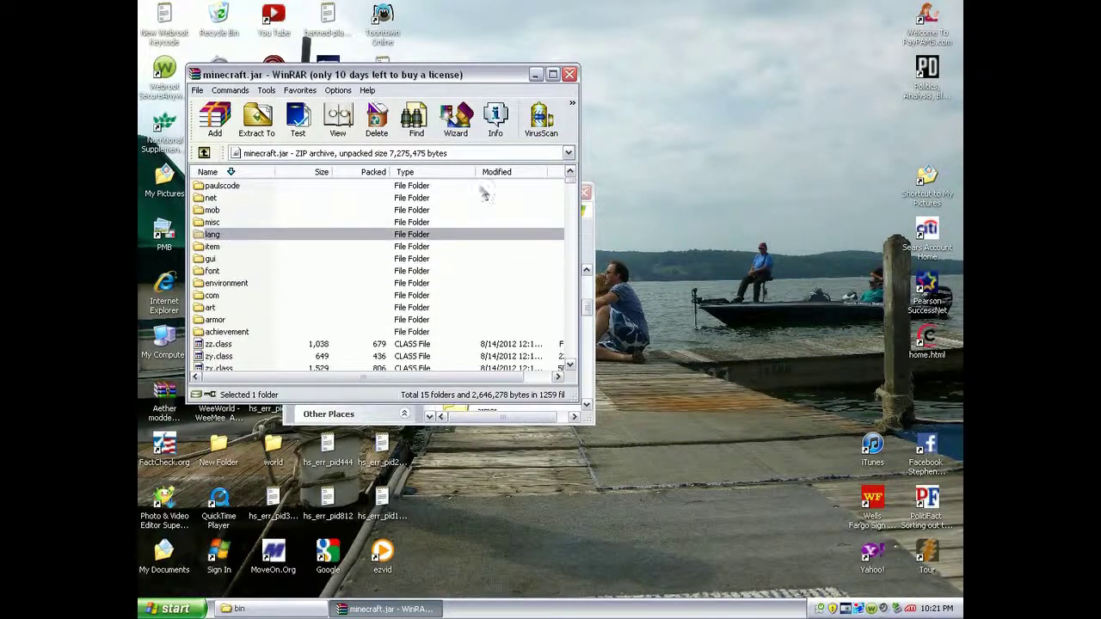
pyautogui.click(536, 76)
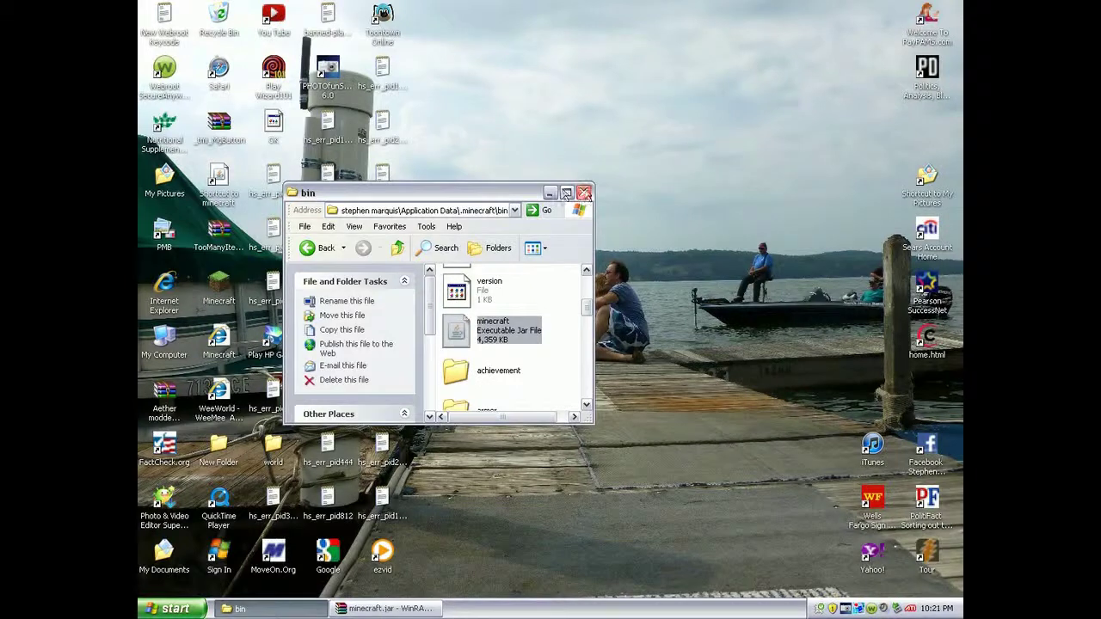
pyautogui.click(583, 191)
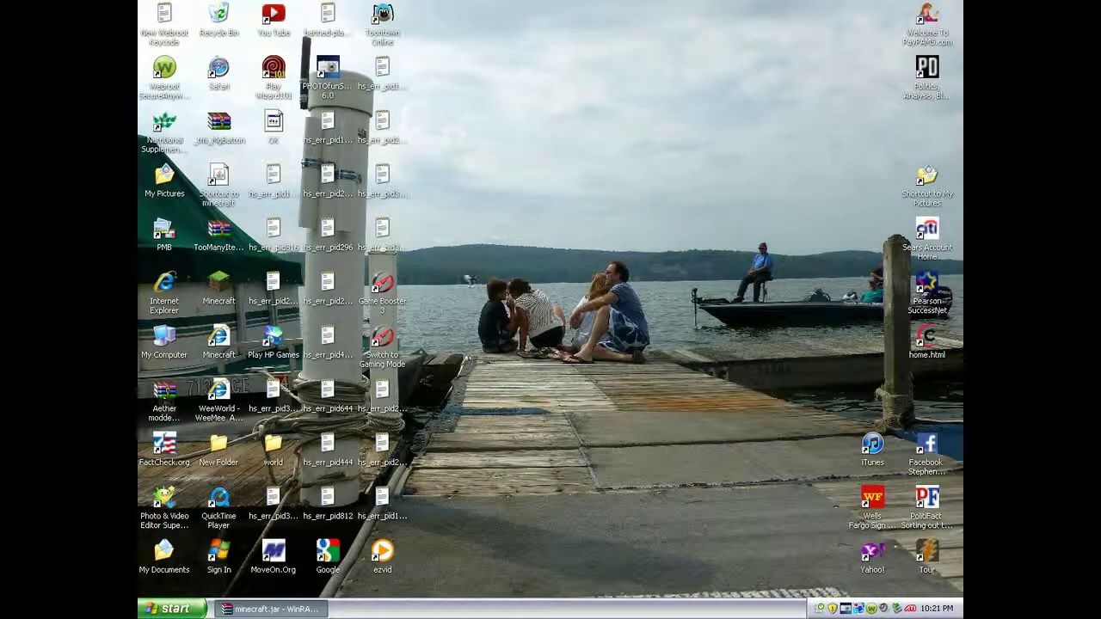
# - Open the Aether modded minecraft archive from the desktop and open mod.zip from its Modded minecraft folder
pyautogui.moveTo(596, 282); pyautogui.dragTo(559, 297)
pyautogui.doubleClick(544, 284)
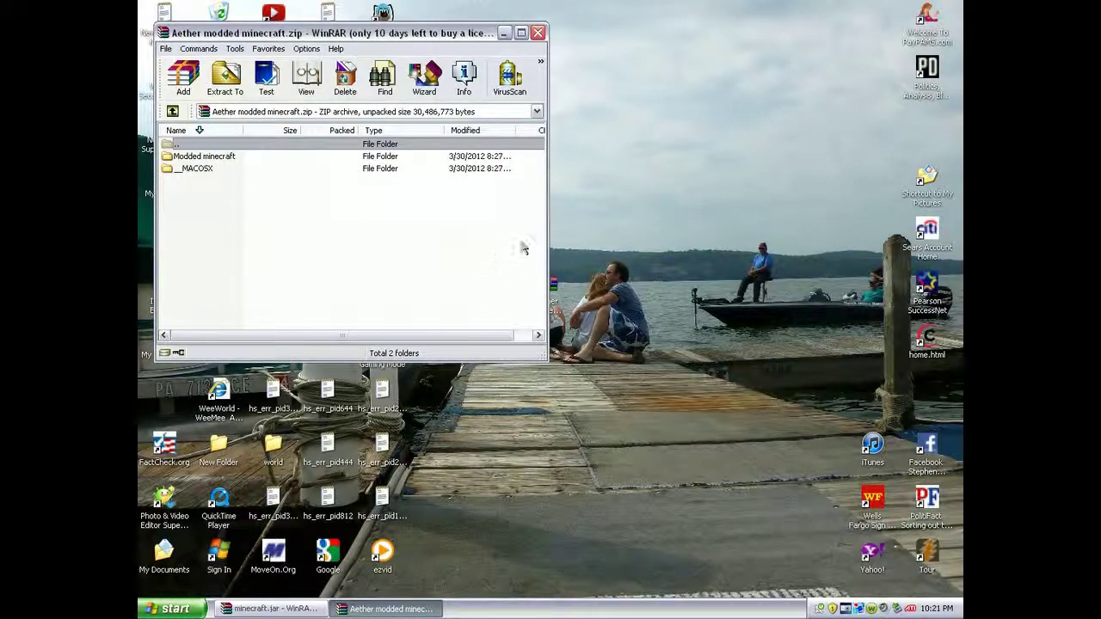
pyautogui.doubleClick(229, 156)
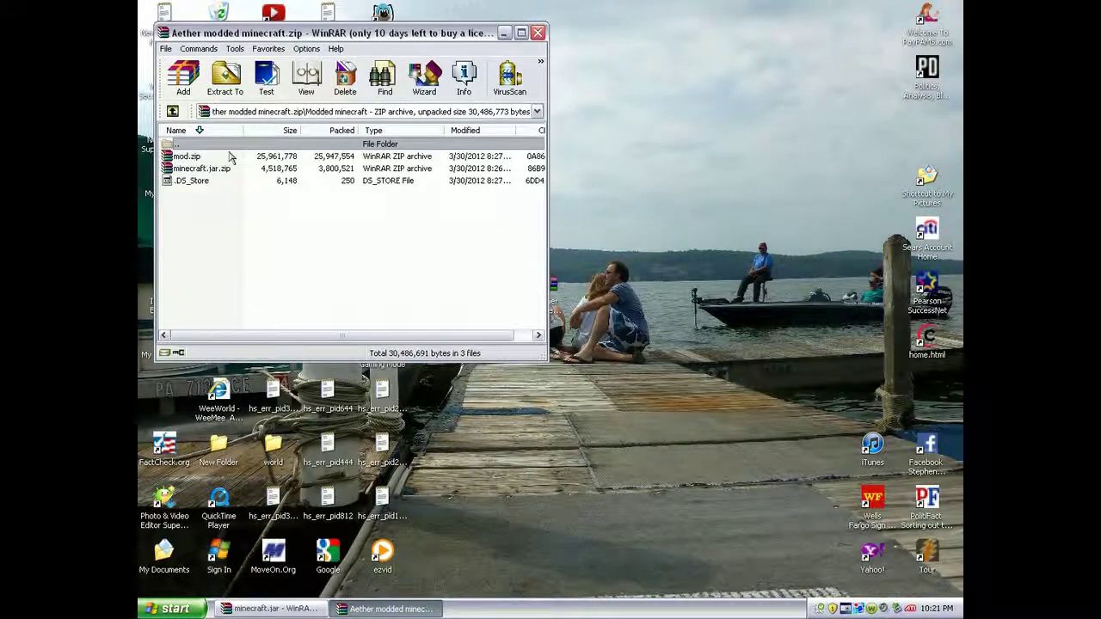
pyautogui.doubleClick(197, 157)
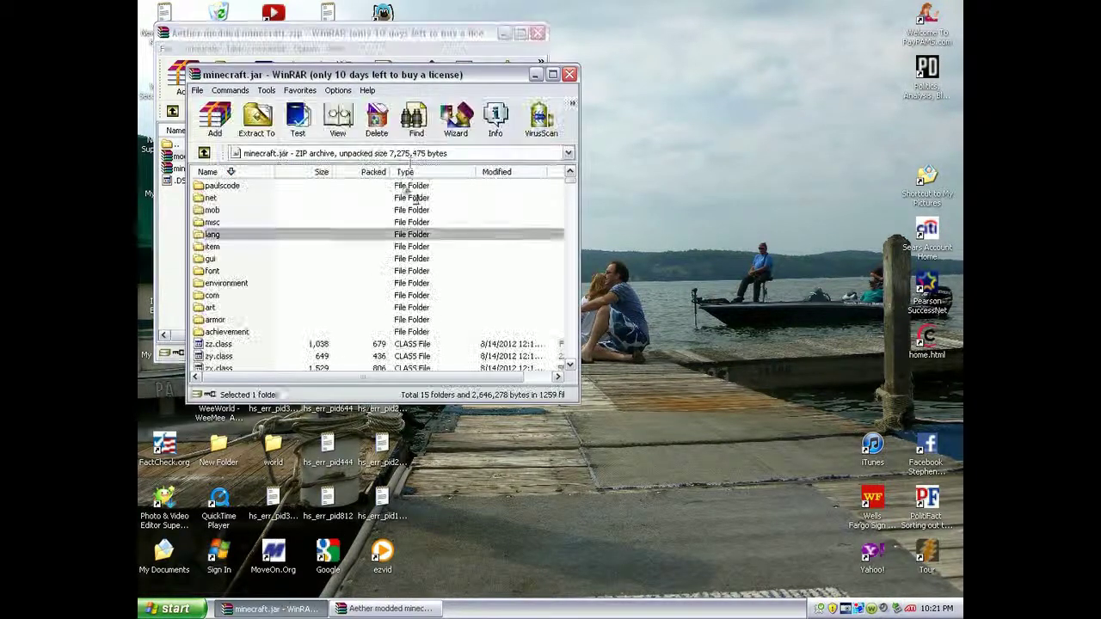
# - Arrange the minecraft.jar and mod.zip windows side by side and open the mod folder in mod.zip
pyautogui.moveTo(359, 79); pyautogui.dragTo(733, 54)
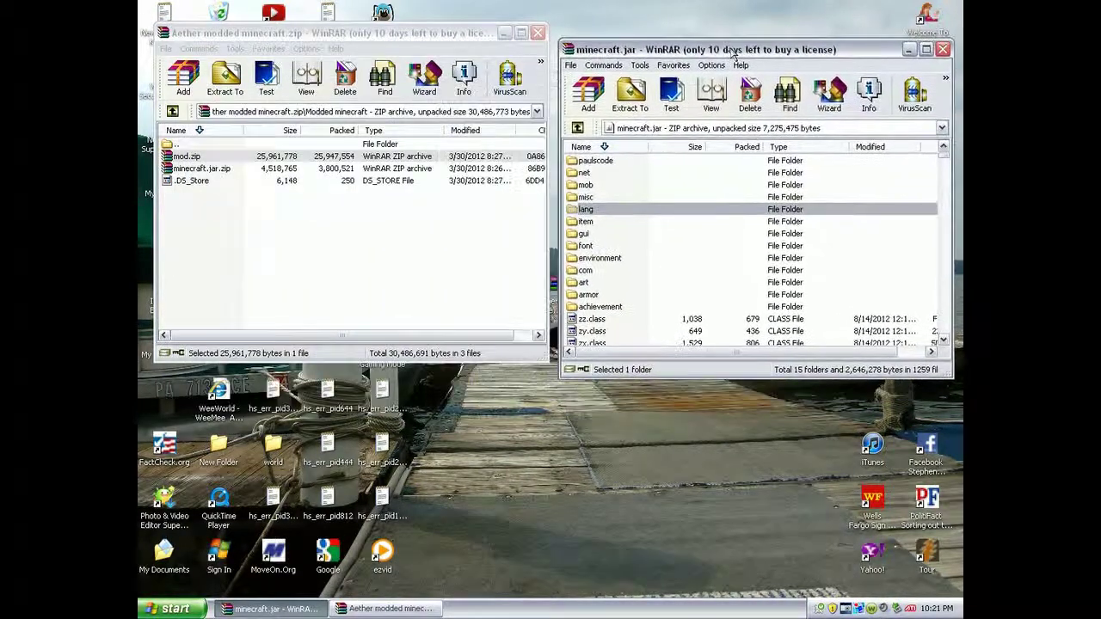
pyautogui.moveTo(380, 31); pyautogui.dragTo(835, 116)
pyautogui.click(637, 245)
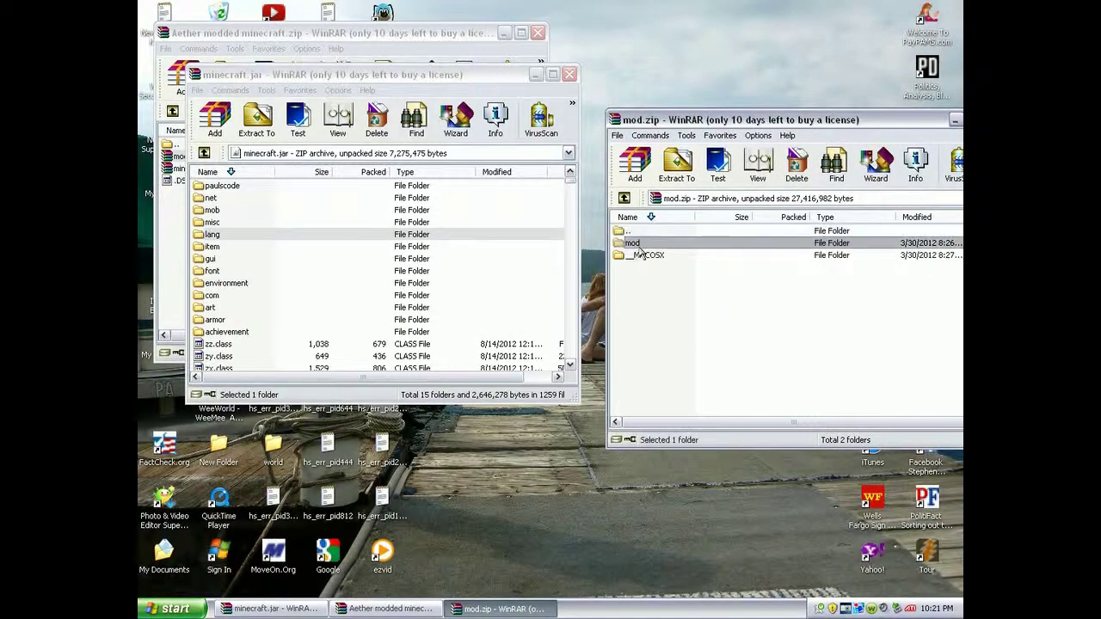
pyautogui.doubleClick(638, 247)
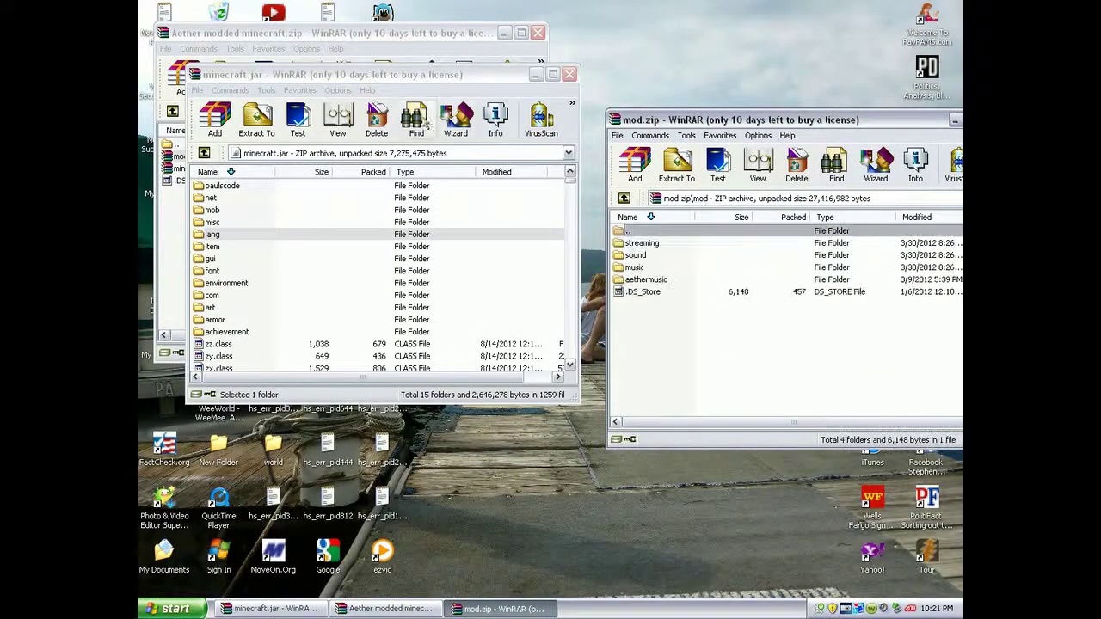
# - Copy all contents of the mod folder into the minecraft.jar archive with the ZIP format and Add and replace files mode
pyautogui.hotkey('ctrl', 'a')
pyautogui.rightClick(725, 312)
pyautogui.press('Escape')
pyautogui.moveTo(641, 254); pyautogui.dragTo(376, 247)
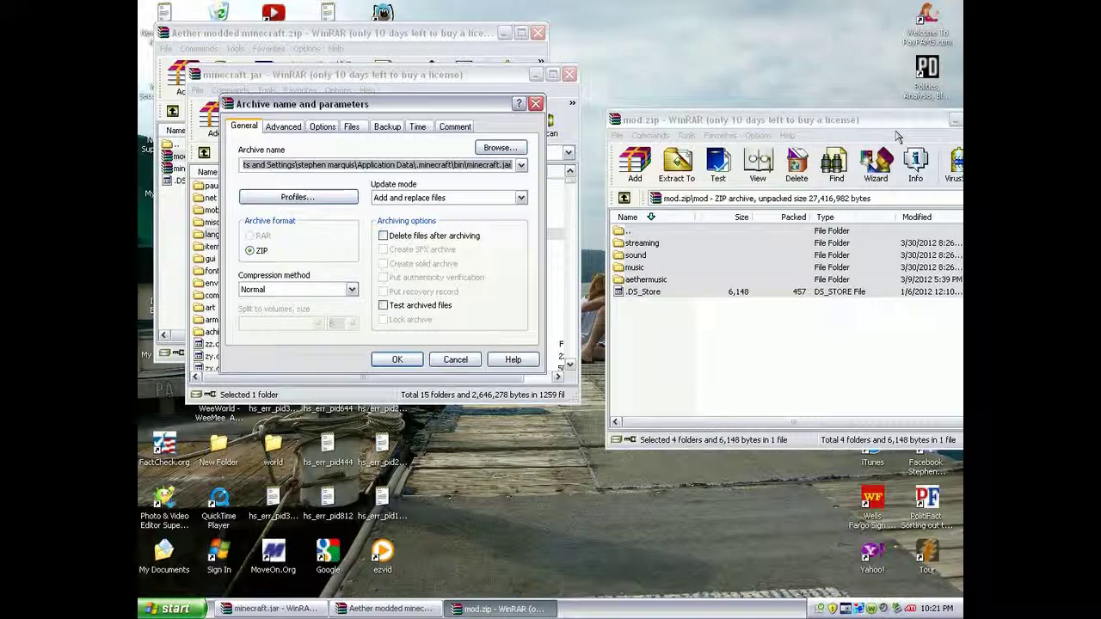
pyautogui.click(397, 359)
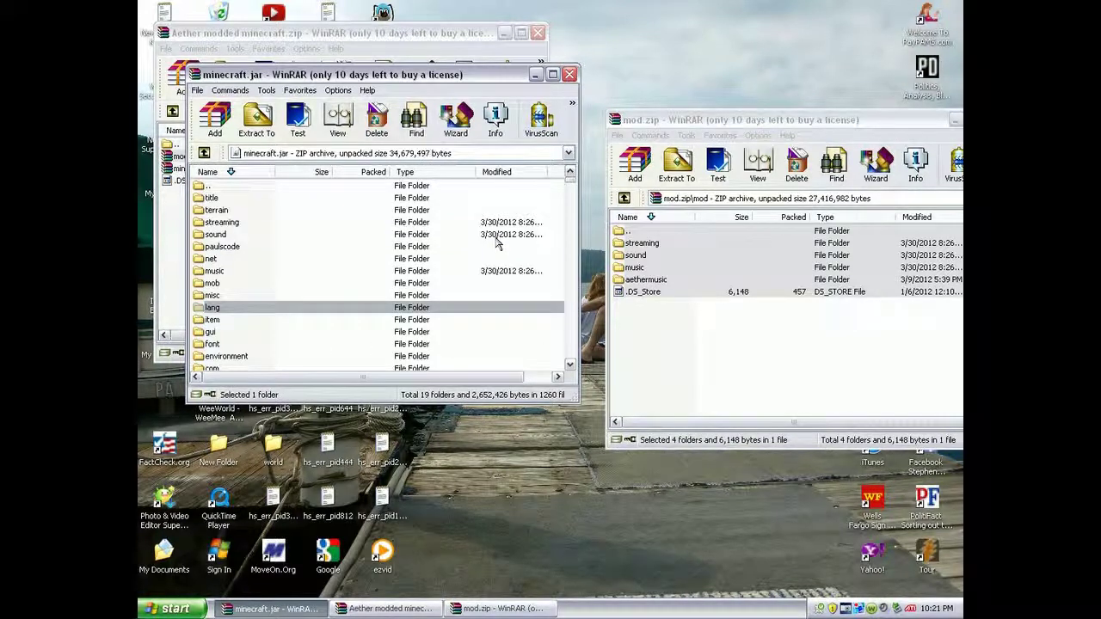
# - Leave the mod folder, close the mod.zip archive, and move the minecraft.jar window clear of the Aether archive
pyautogui.doubleClick(641, 232)
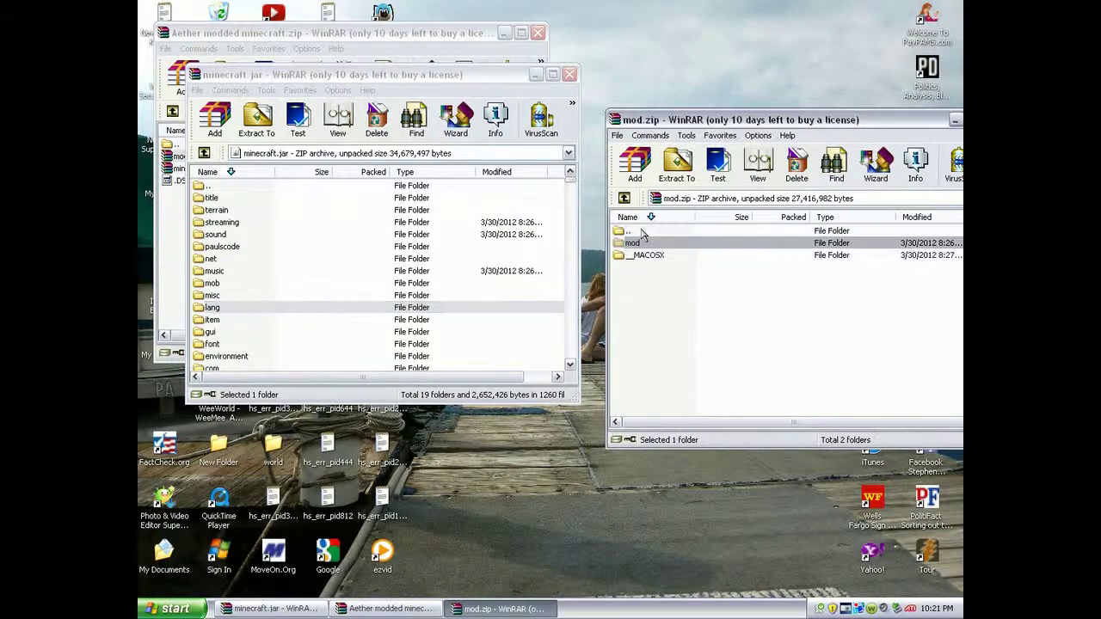
pyautogui.moveTo(917, 121); pyautogui.dragTo(733, 143)
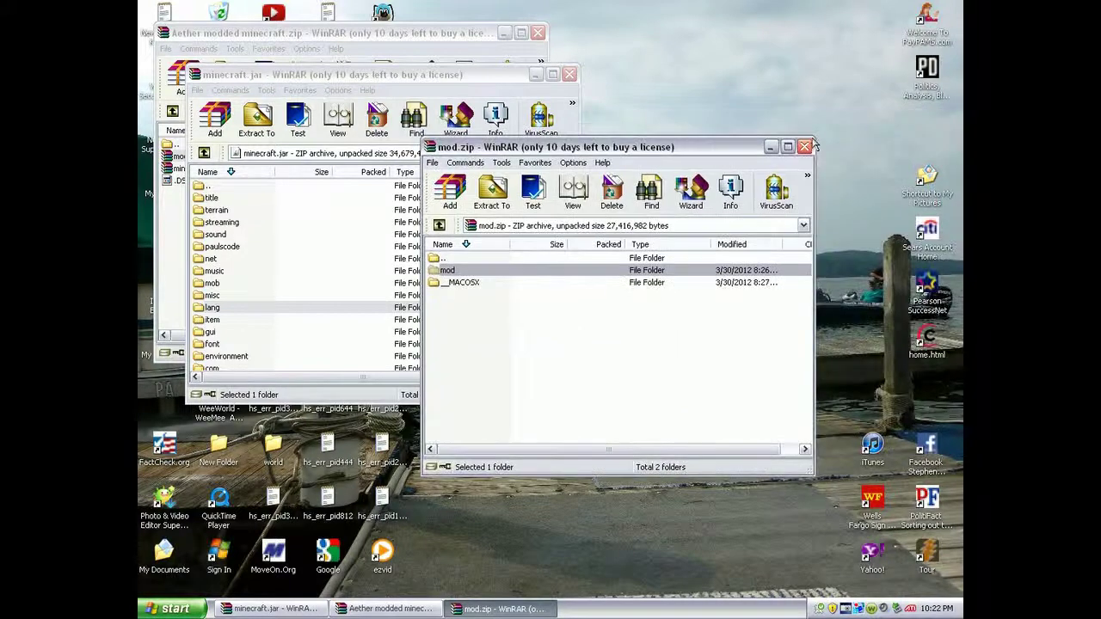
pyautogui.click(805, 143)
pyautogui.moveTo(432, 79); pyautogui.dragTo(799, 140)
# - Open minecraft.jar.zip from the Modded minecraft folder and go into its minecraft.jar folder
pyautogui.click(241, 170)
pyautogui.doubleClick(242, 170)
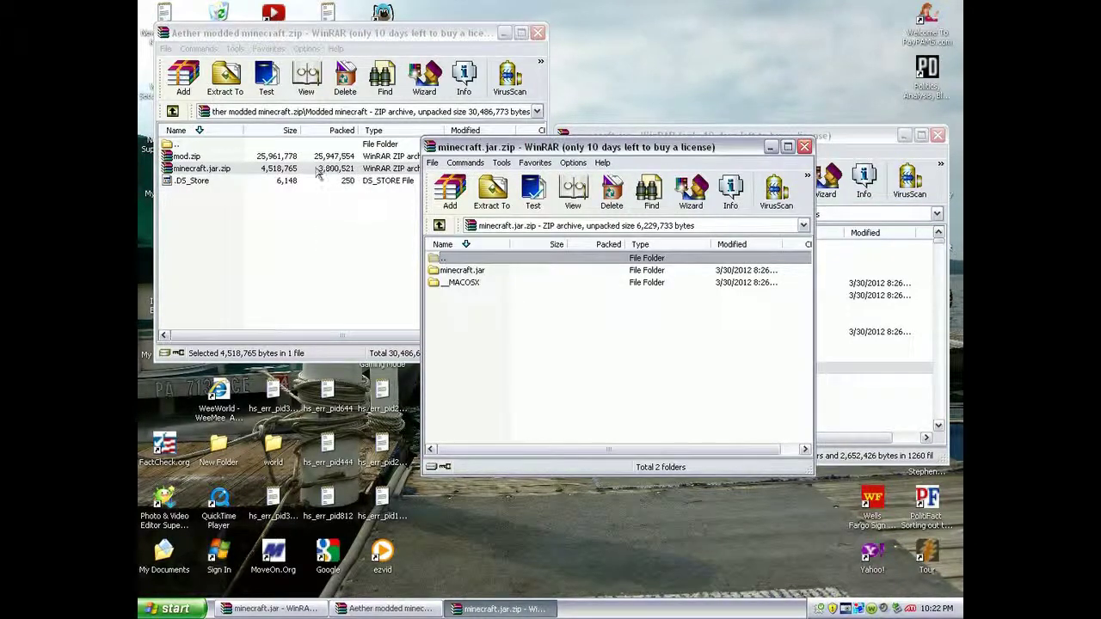
pyautogui.doubleClick(487, 270)
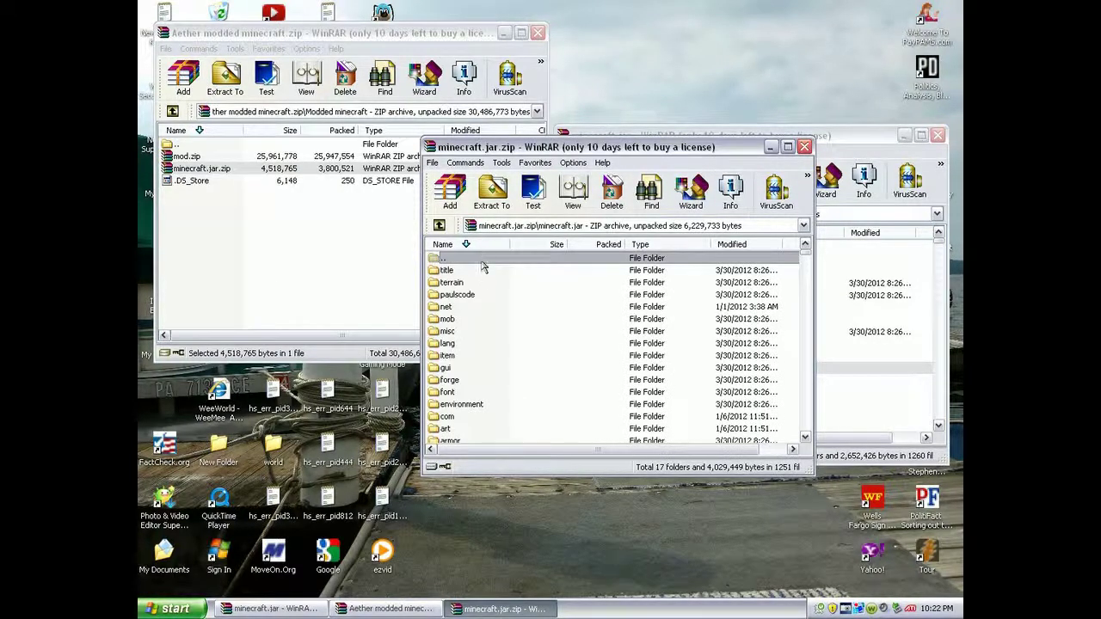
# - Copy all contents of the minecraft.jar folder in minecraft.jar.zip into the minecraft.jar archive with the ZIP format and Add and replace files mode
pyautogui.scroll(-3, 602, 344)
pyautogui.moveTo(805, 263); pyautogui.dragTo(813, 437)
pyautogui.hotkey('ctrl', 'a')
pyautogui.scroll(15, 312, 230)
pyautogui.scroll(20, 325, 221)
pyautogui.scroll(20, 329, 220)
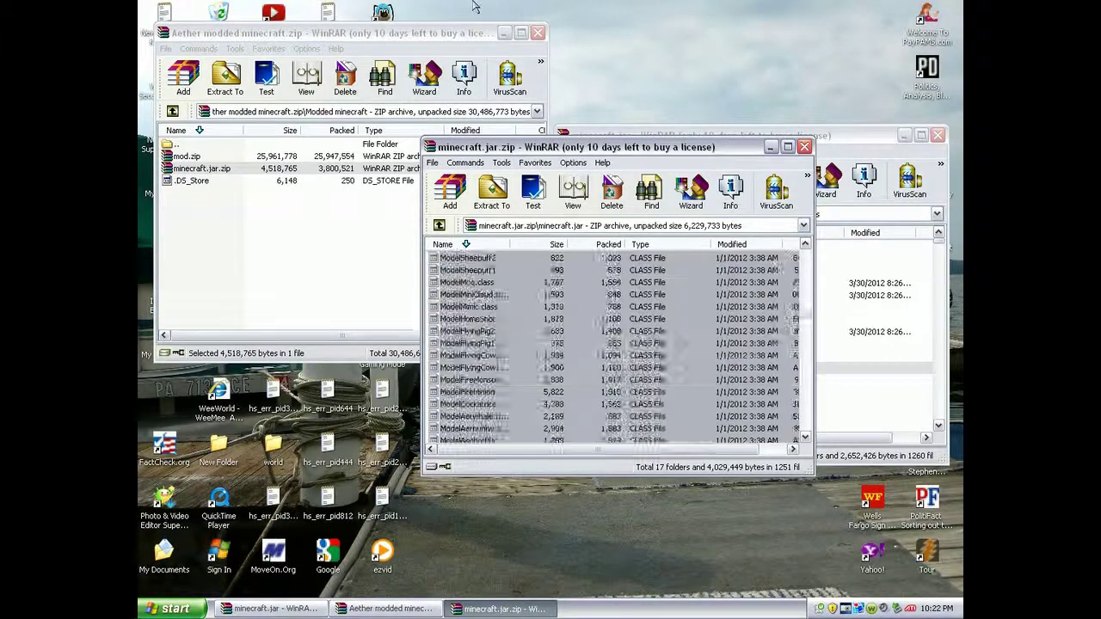
pyautogui.press('Menu')
pyautogui.press('Return')
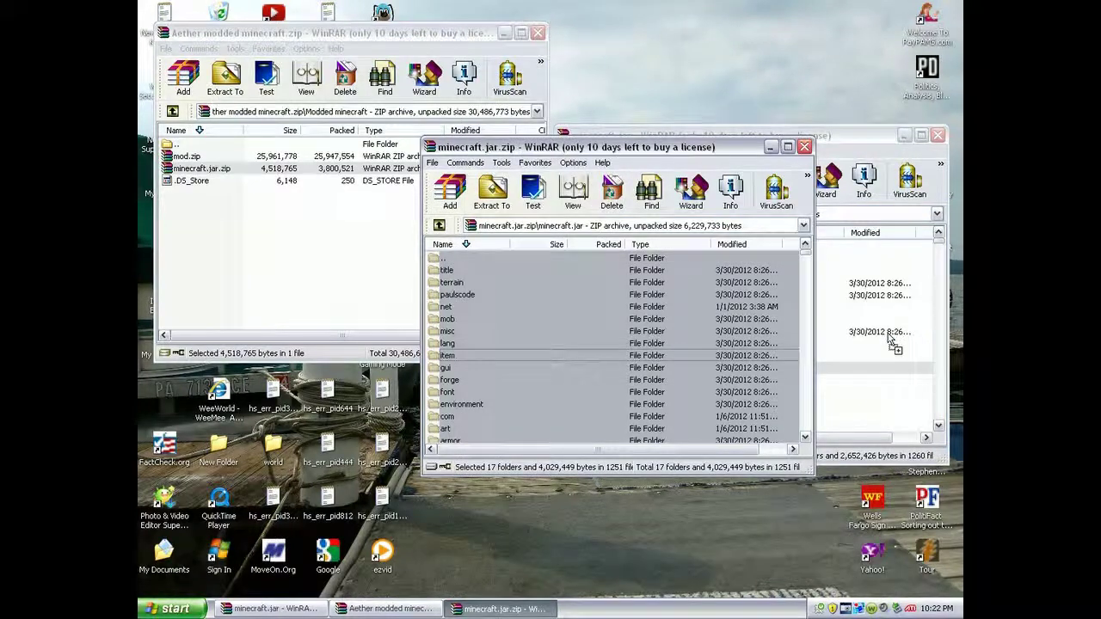
pyautogui.moveTo(892, 342); pyautogui.dragTo(892, 342)
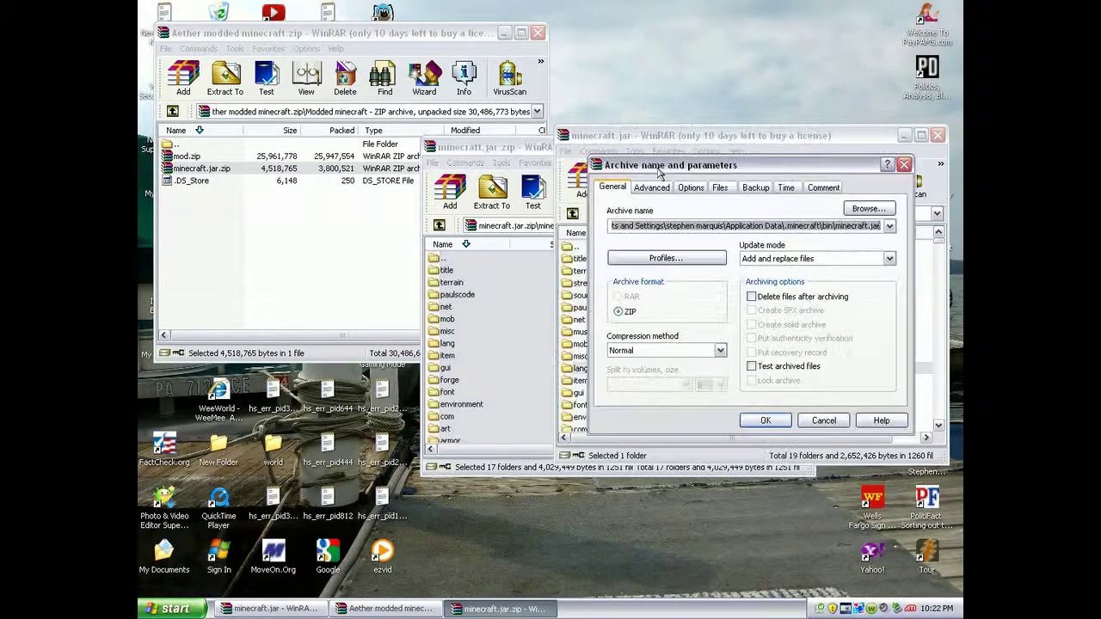
pyautogui.click(762, 421)
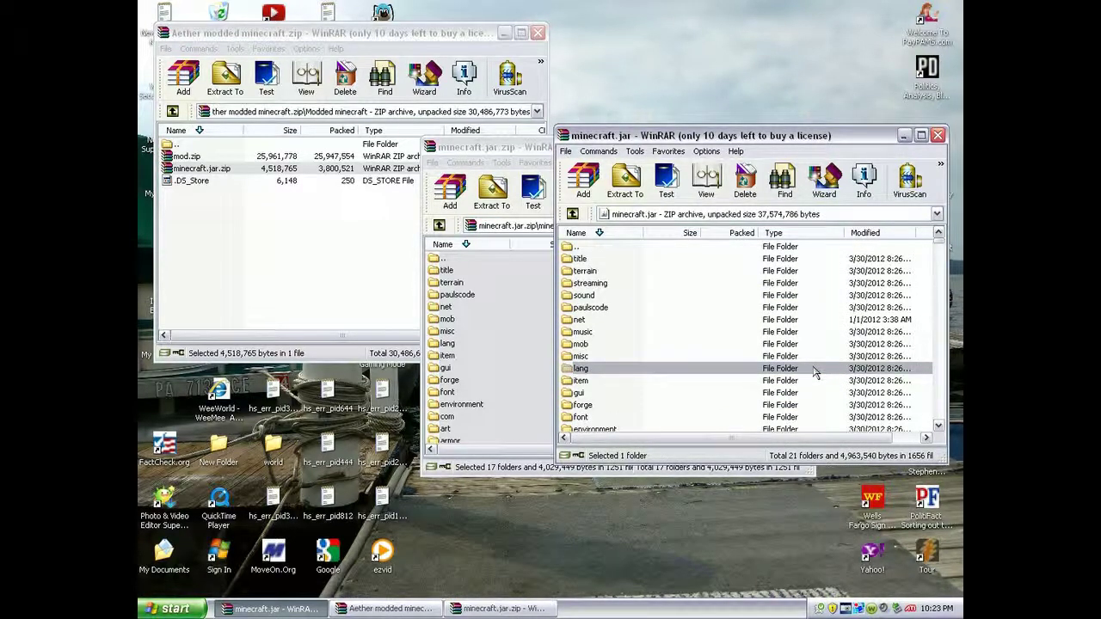
# - Check minecraft.jar for the aether folder and close the minecraft.jar, minecraft.jar.zip and Aether modded minecraft.zip archives
pyautogui.moveTo(808, 142); pyautogui.dragTo(747, 185)
pyautogui.scroll(-6, 718, 345)
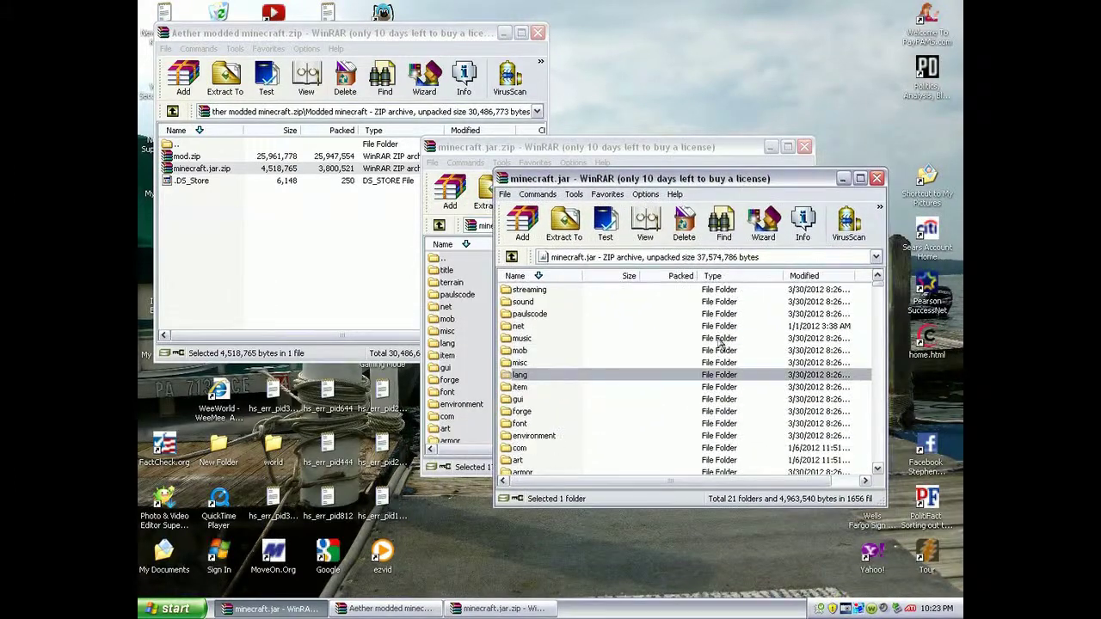
pyautogui.scroll(2, 717, 345)
pyautogui.click(521, 388)
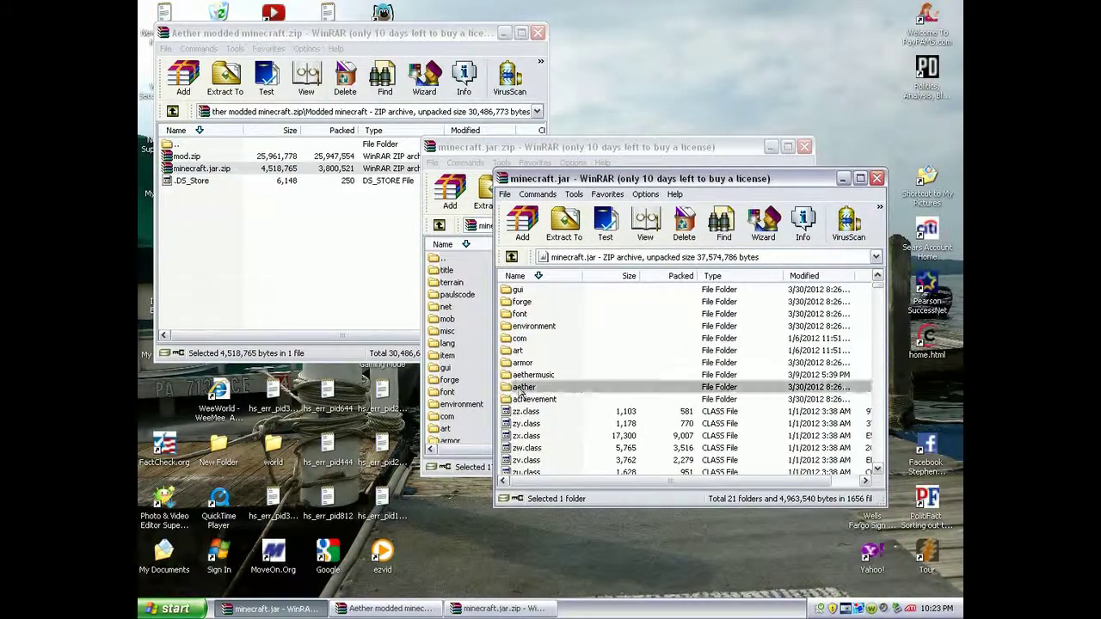
pyautogui.click(876, 178)
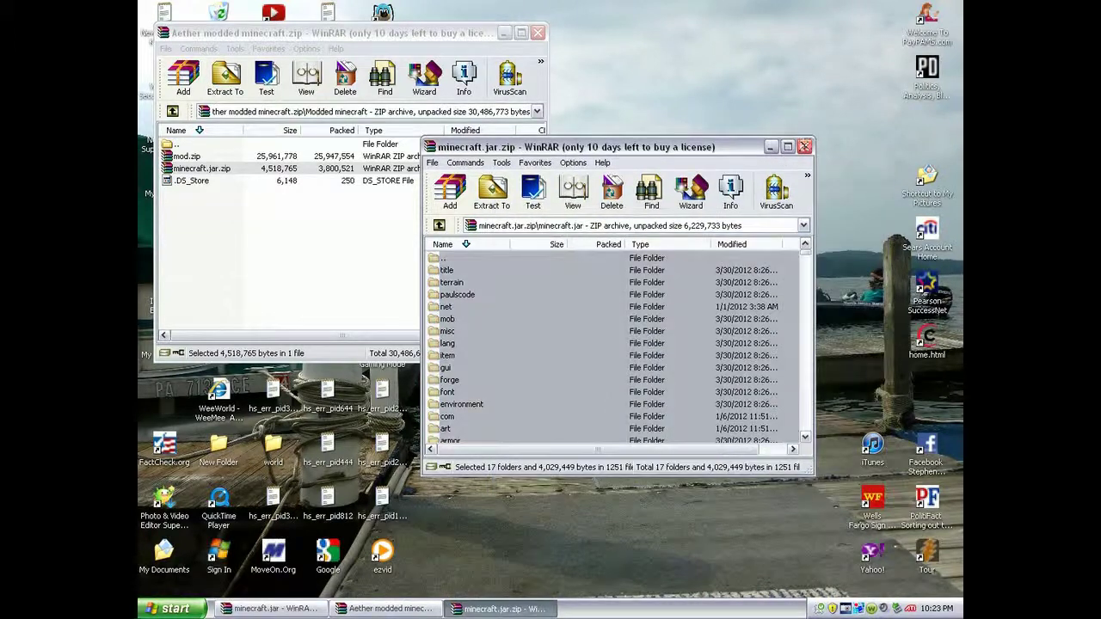
pyautogui.click(806, 146)
pyautogui.click(537, 33)
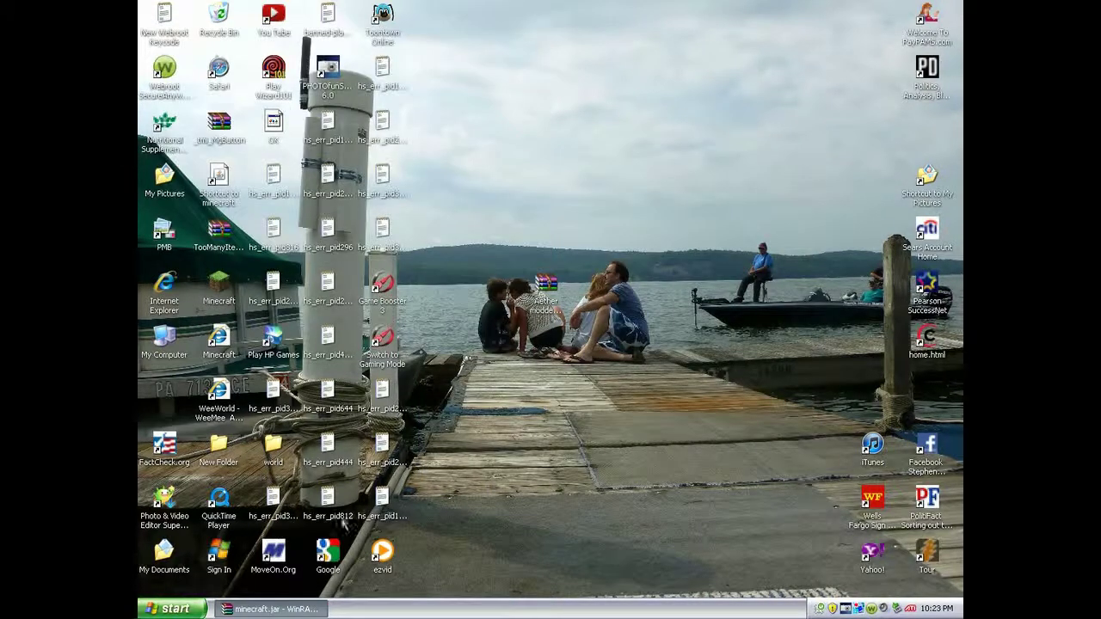
pyautogui.rightClick(271, 608)
pyautogui.click(266, 577)
pyautogui.click(172, 608)
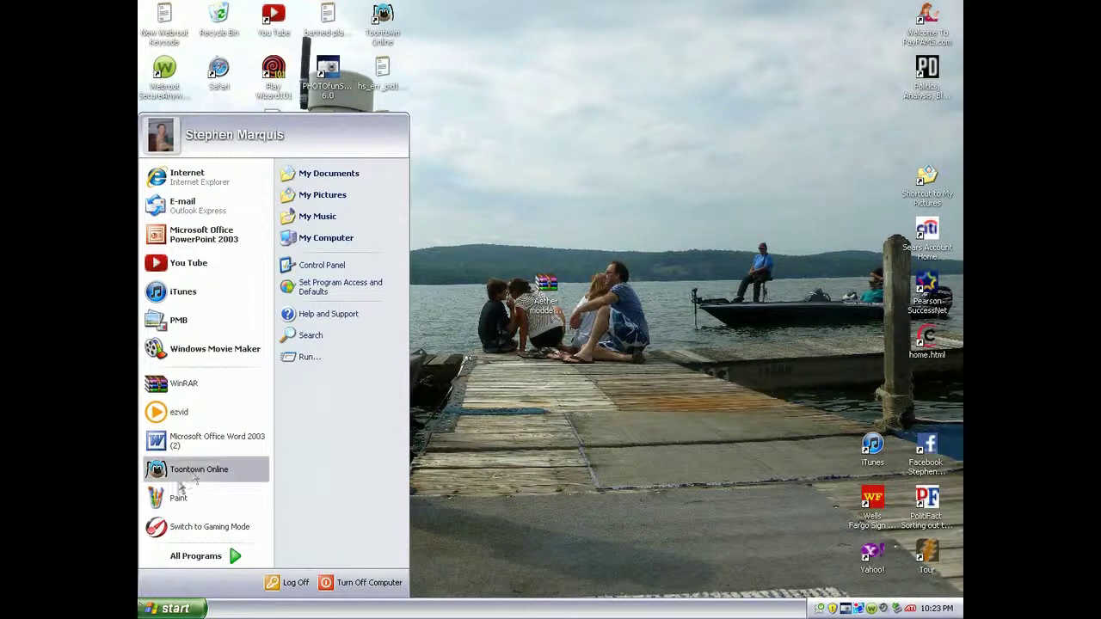
pyautogui.click(199, 449)
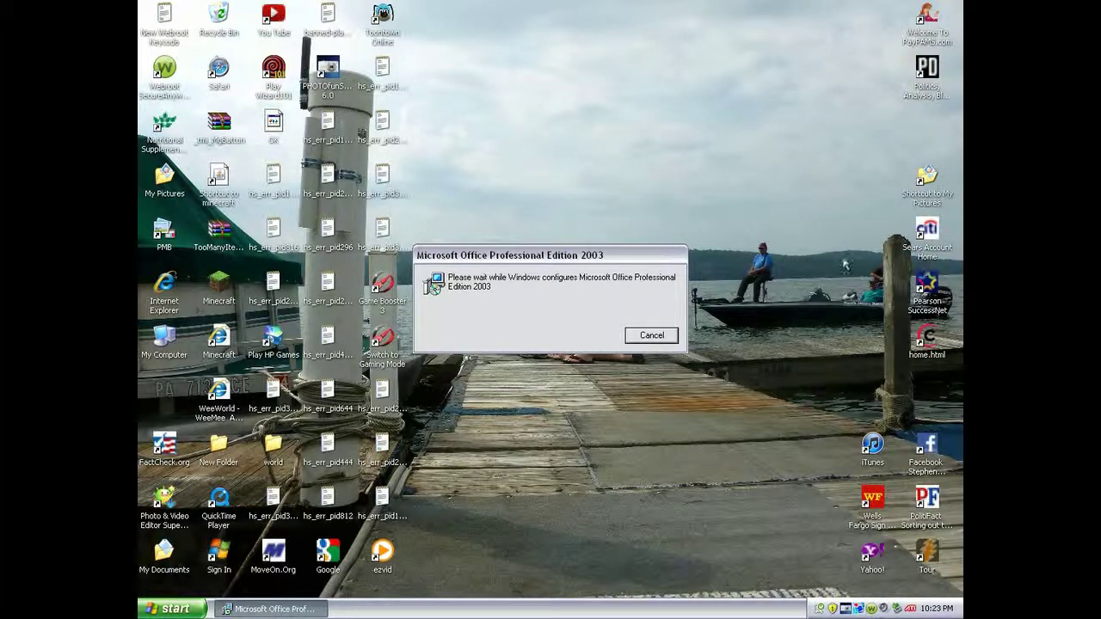
pyautogui.click(638, 334)
pyautogui.click(653, 335)
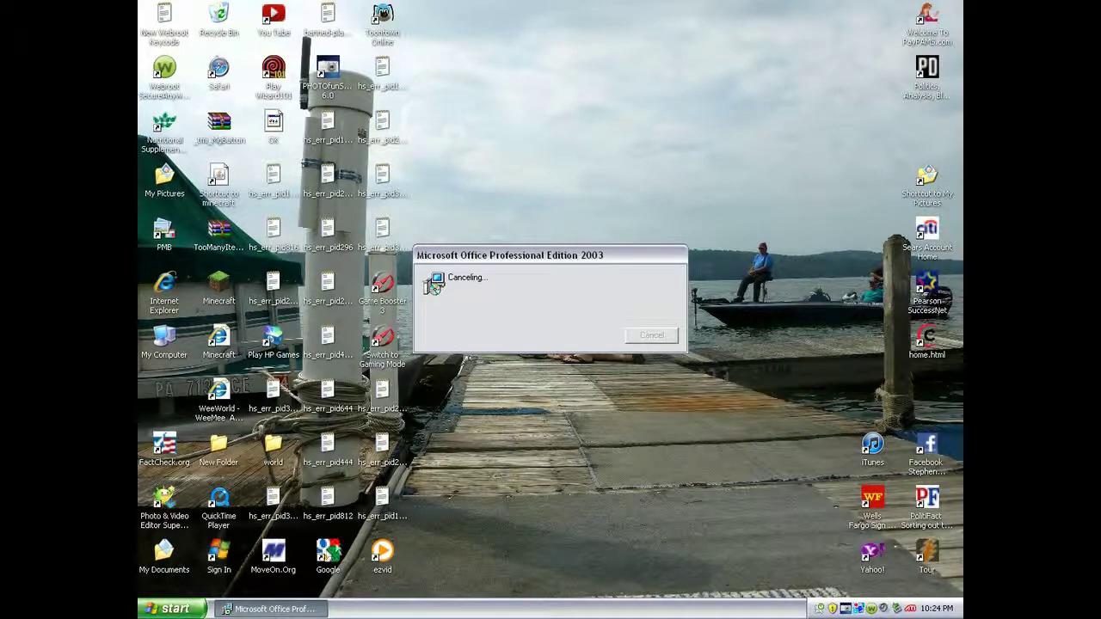
# - Select the Google shortcut on the desktop and bring up the list of programs available to launch
pyautogui.click(337, 550)
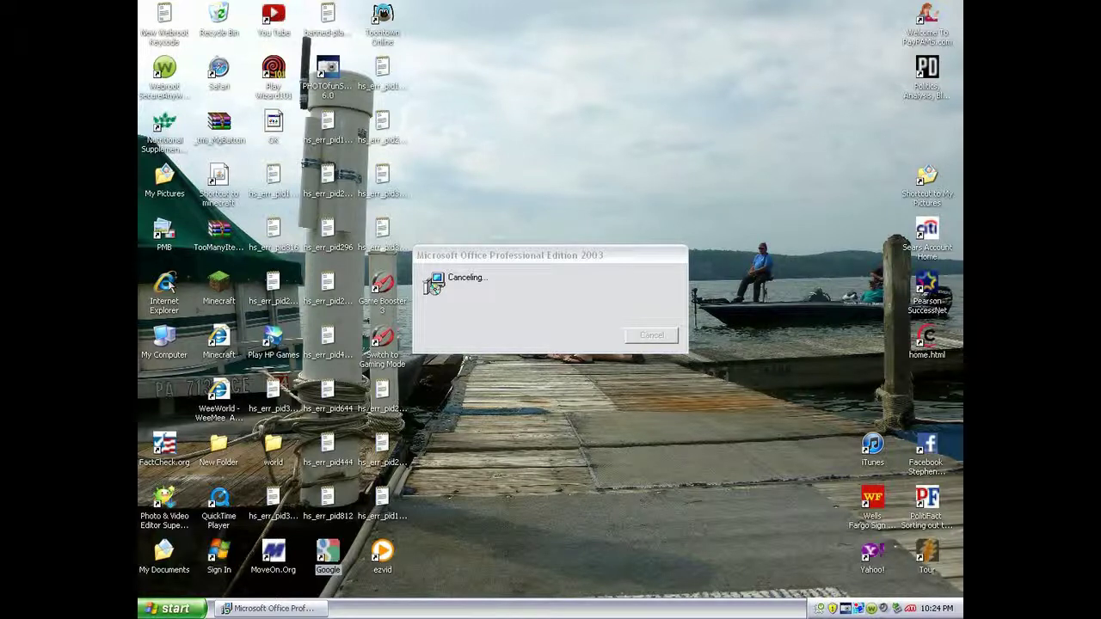
pyautogui.click(159, 609)
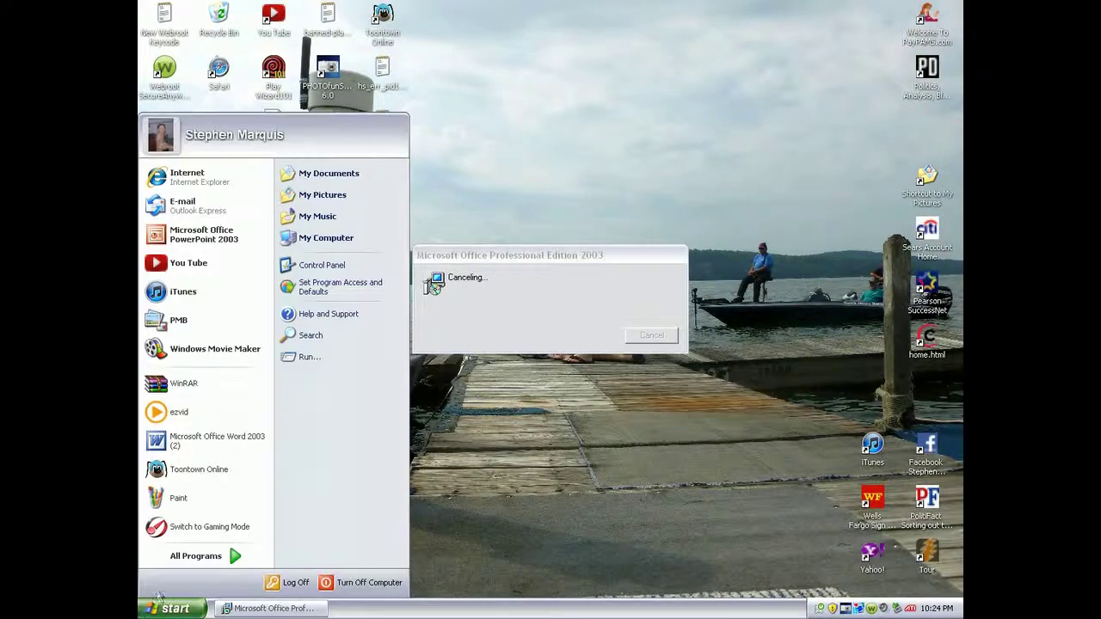